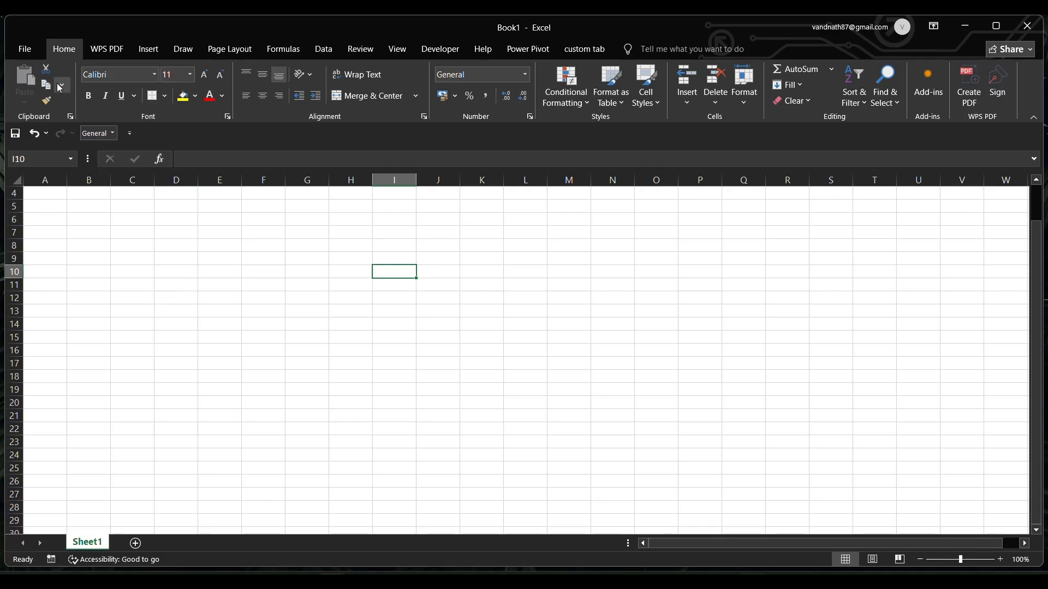
click(373, 48)
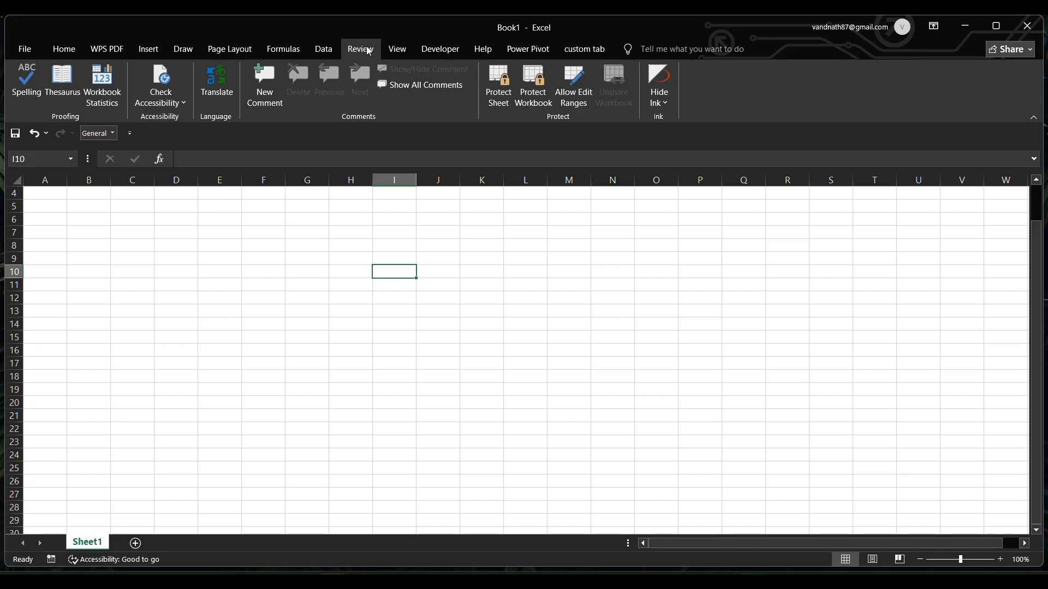
click(391, 50)
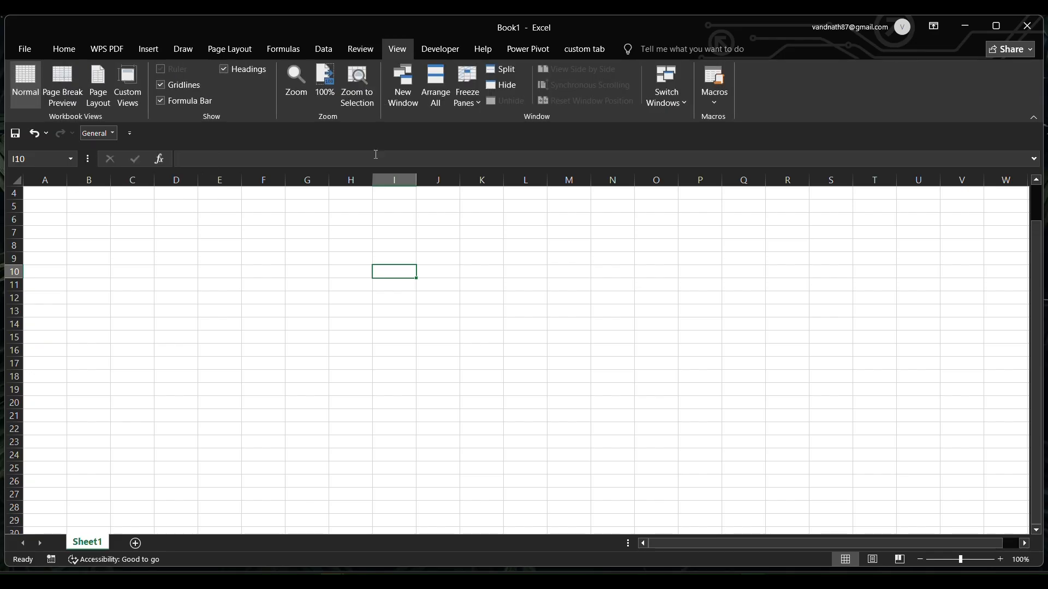
click(361, 48)
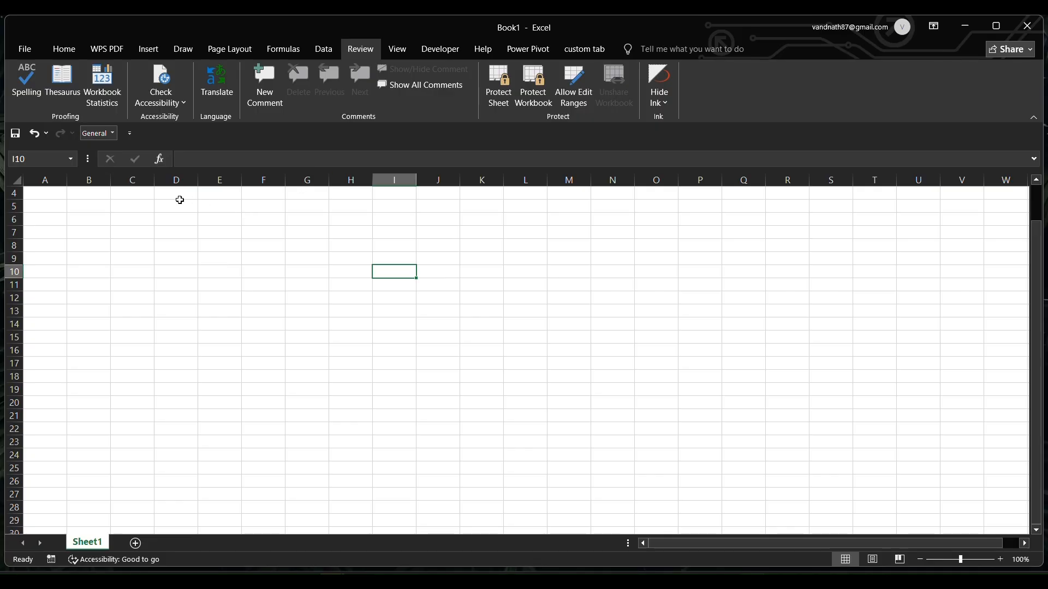
scroll(234, 261, up, 1)
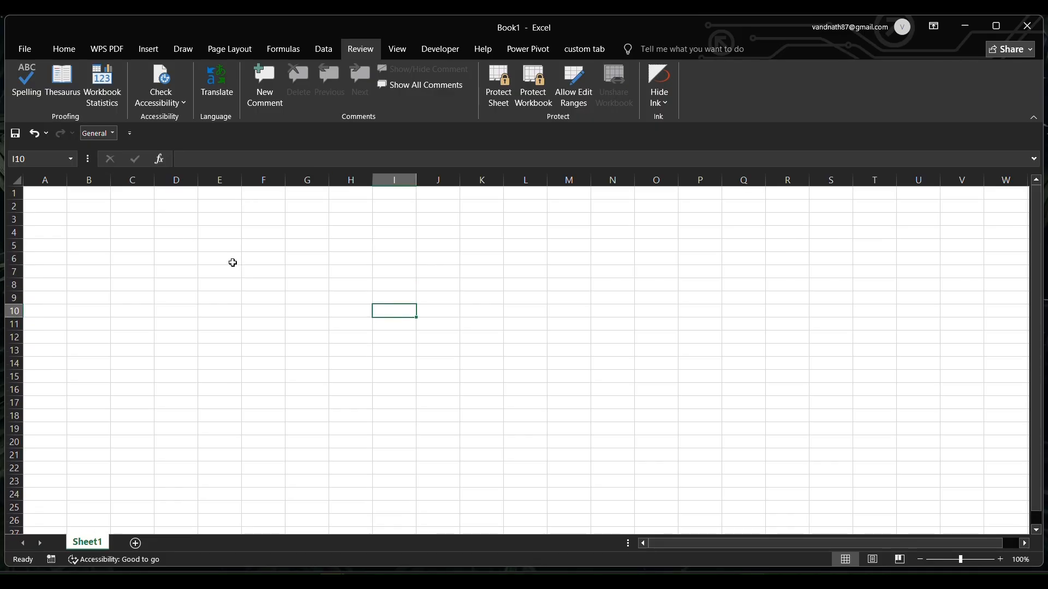
Step: Enter the word hurt in cell F7
click(158, 274)
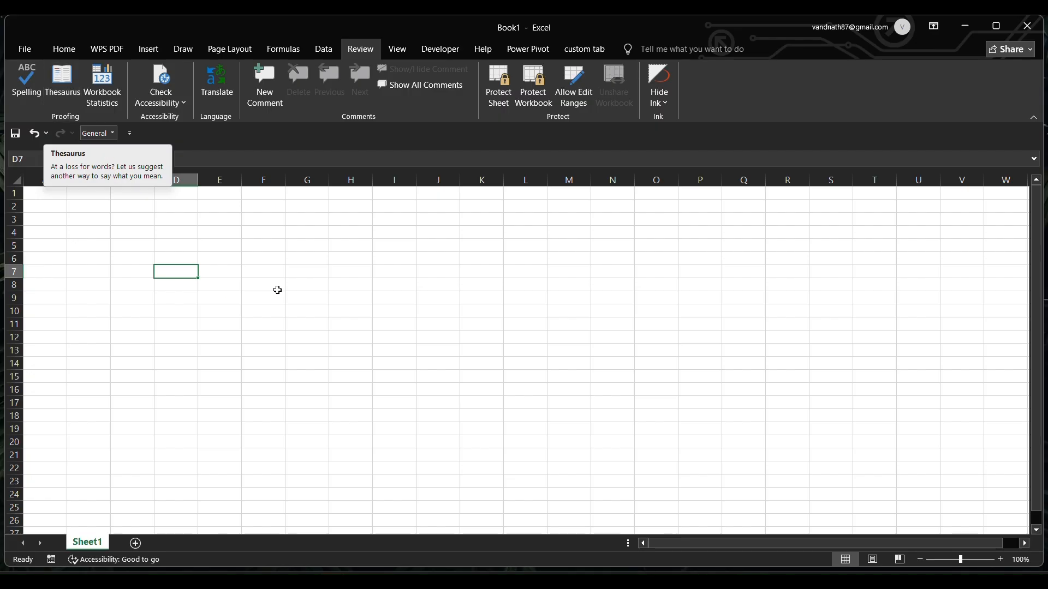
click(275, 272)
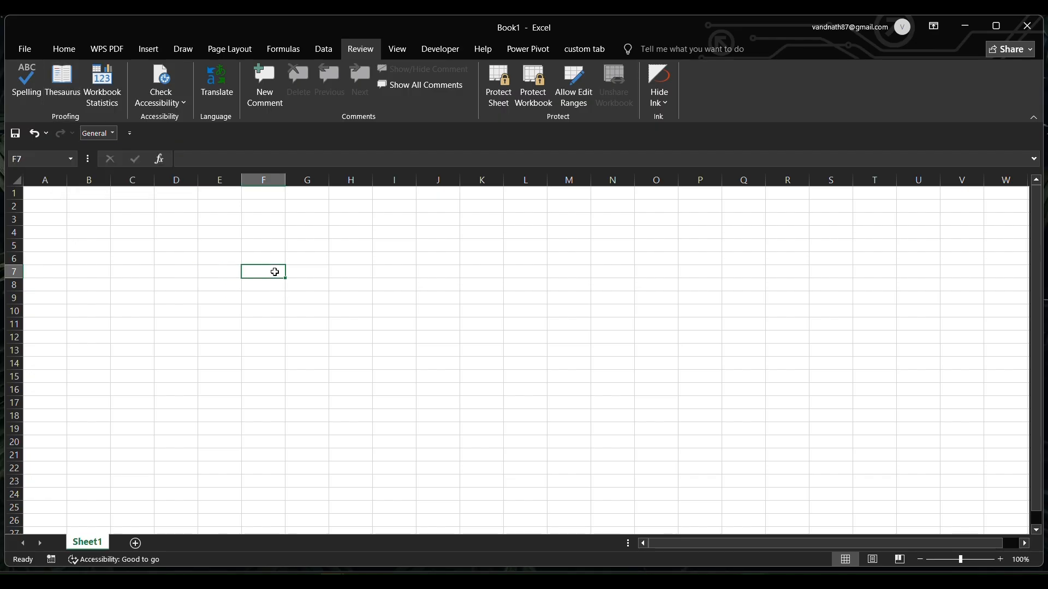
double_click(276, 271)
text(h)
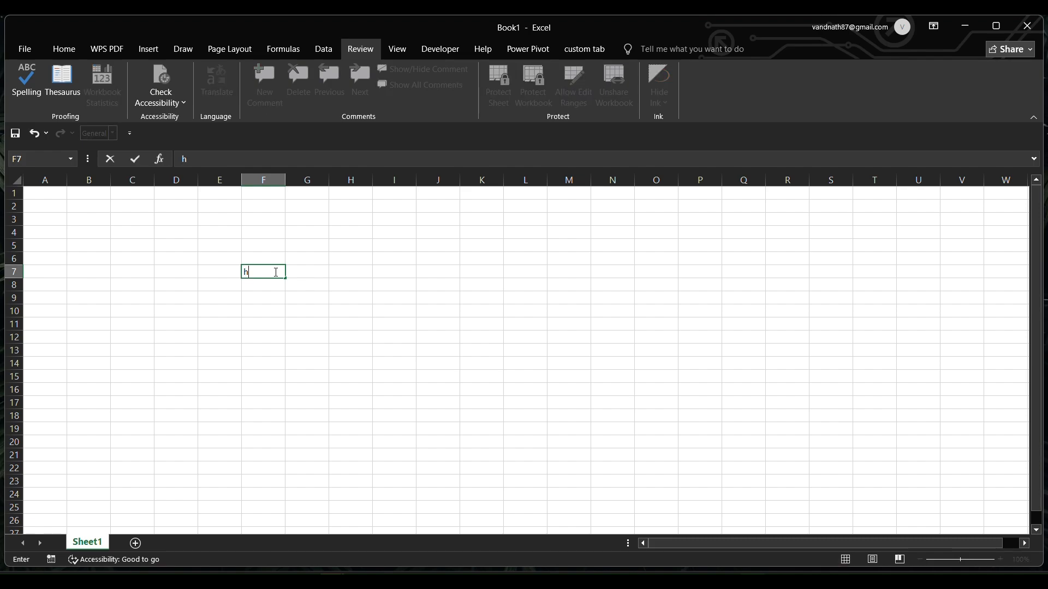
key(BackSpace)
text(urt)
key(Return)
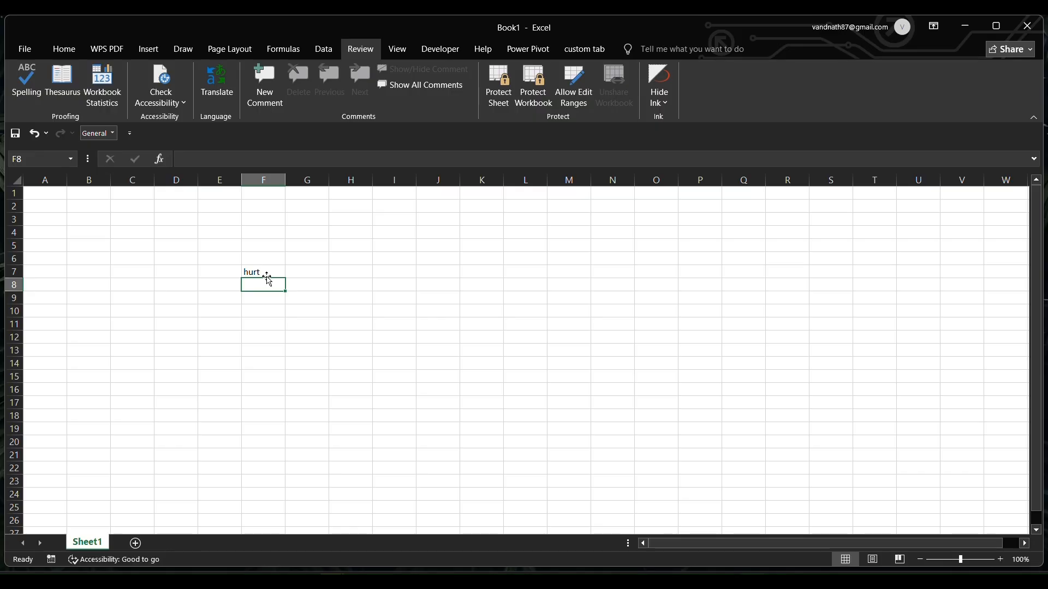
Step: Look up synonyms and antonyms for the word in F7 in the Thesaurus
click(261, 271)
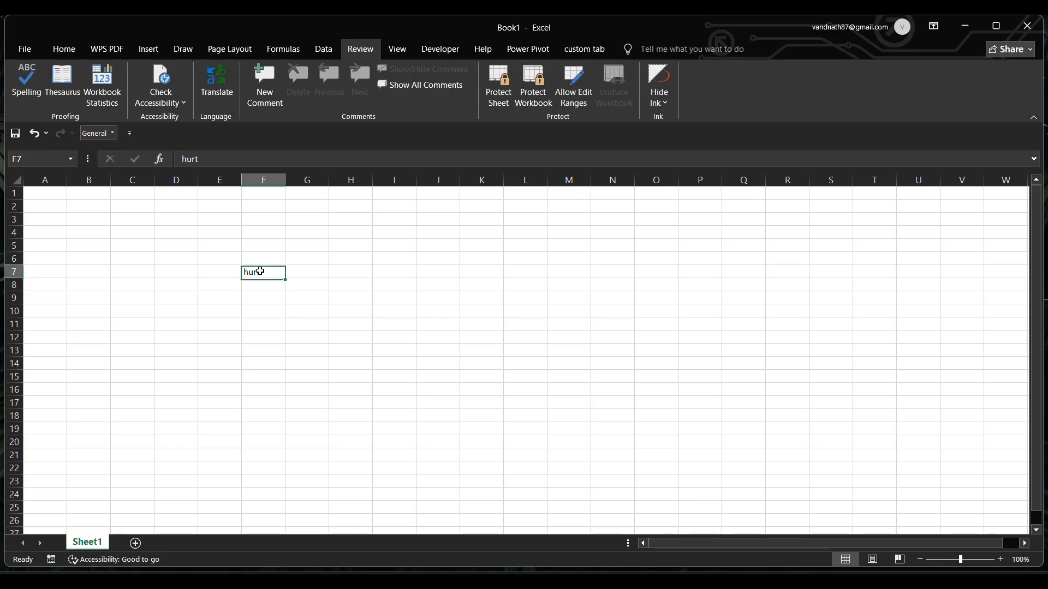
click(63, 82)
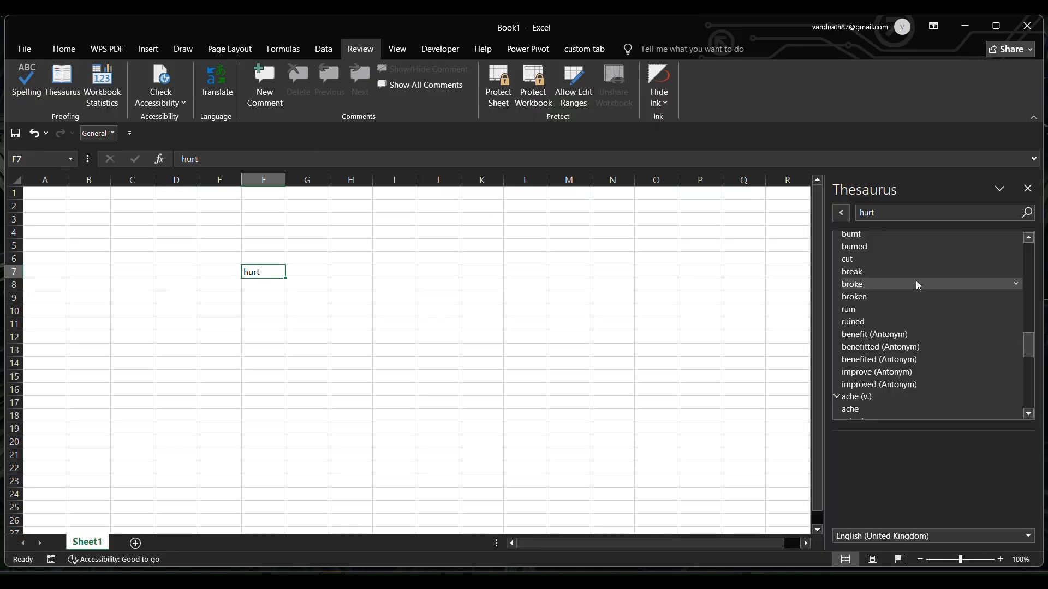
scroll(915, 281, up, 10)
scroll(916, 280, down, 2)
scroll(916, 281, down, 12)
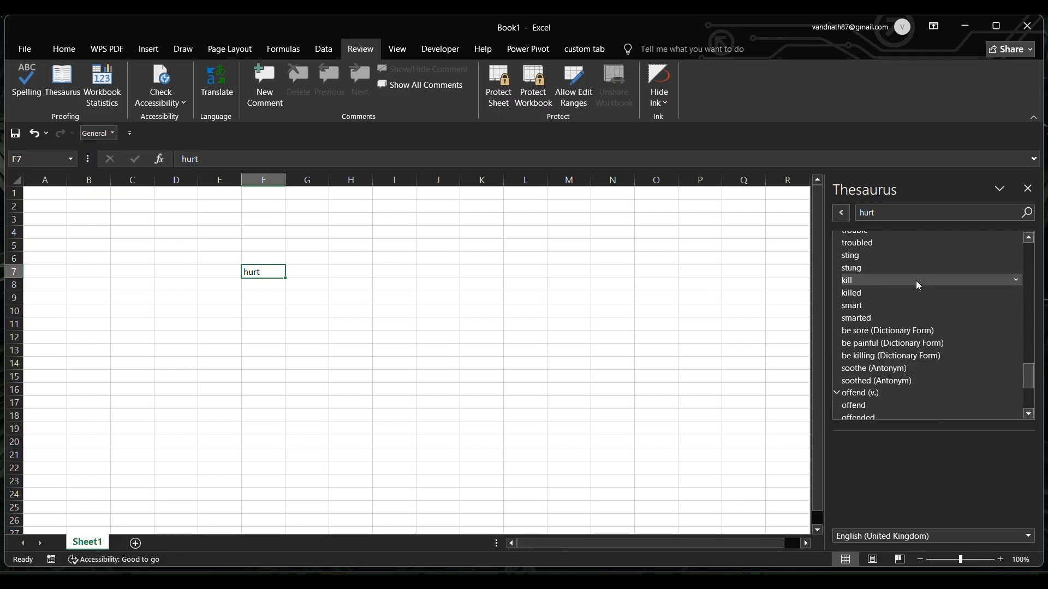
scroll(916, 280, up, 8)
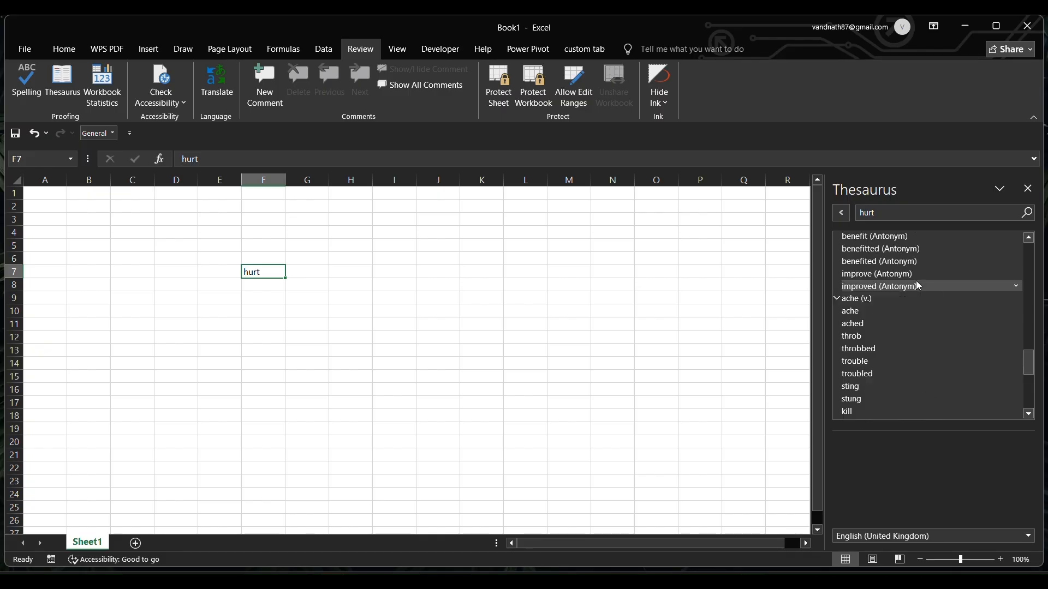
scroll(915, 281, down, 6)
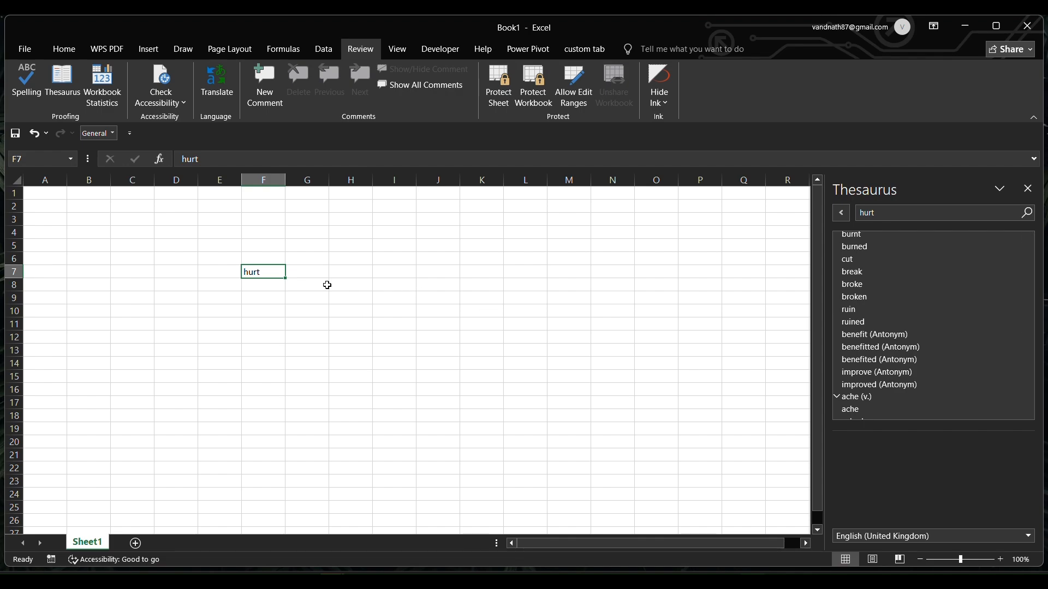
Step: Close the Thesaurus pane and clear the contents of cell F7
click(1028, 189)
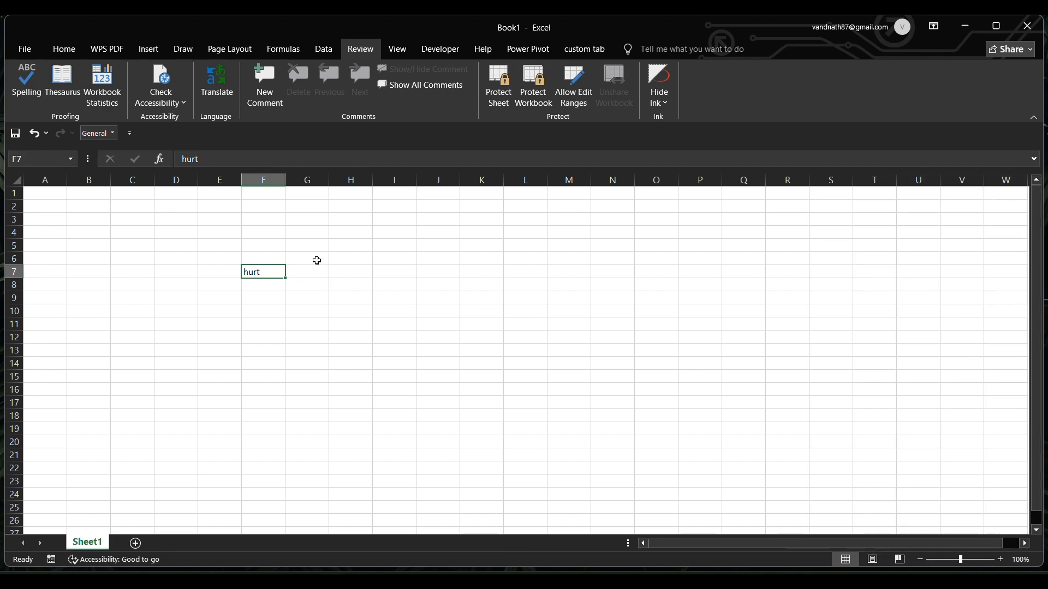
key(BackSpace)
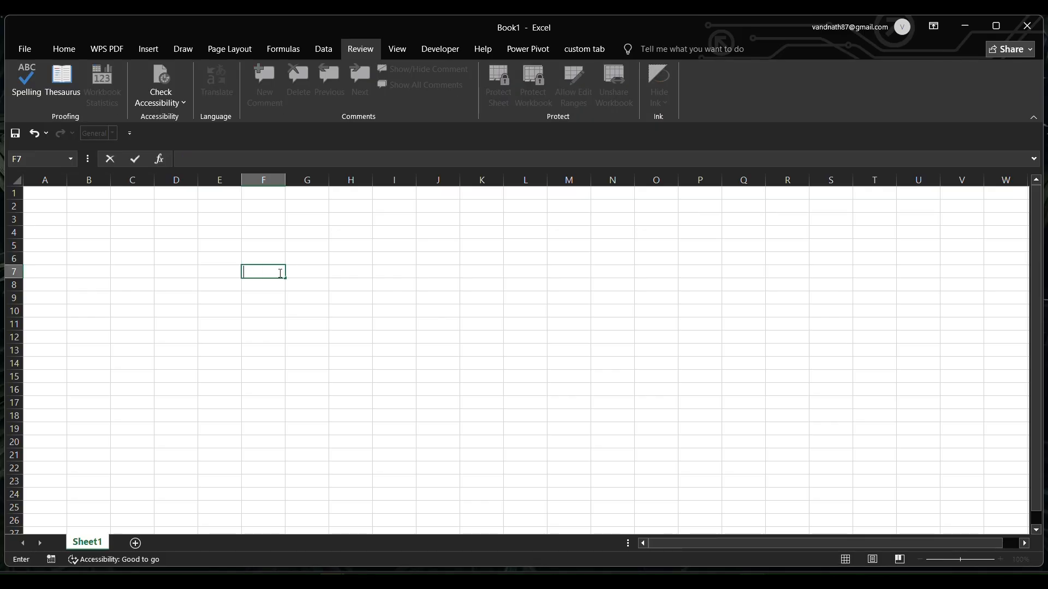
click(267, 296)
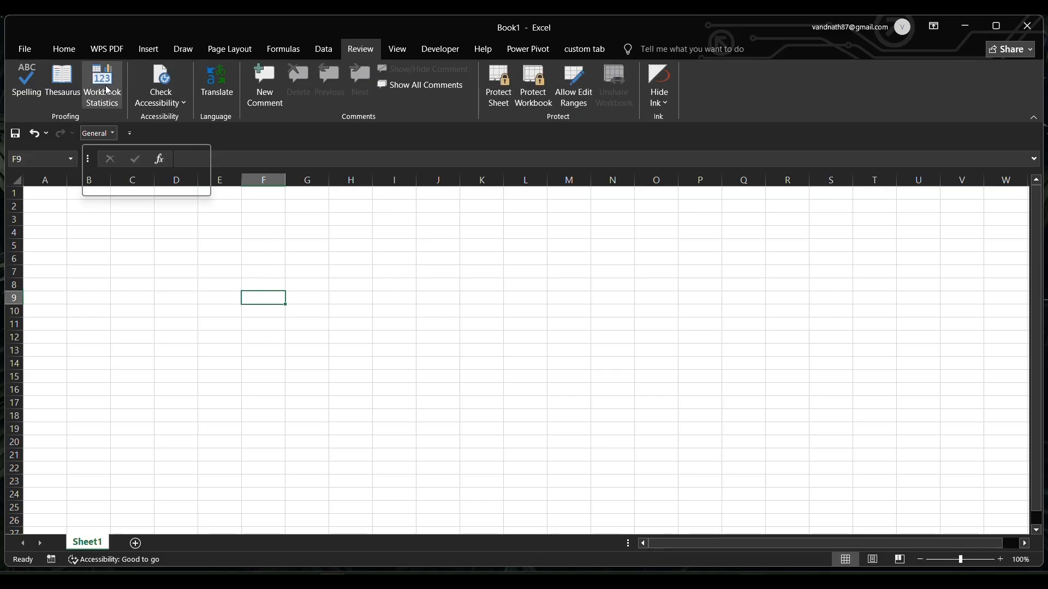
Step: Enter a first name in cell D6 and a surname in cell D7
click(188, 254)
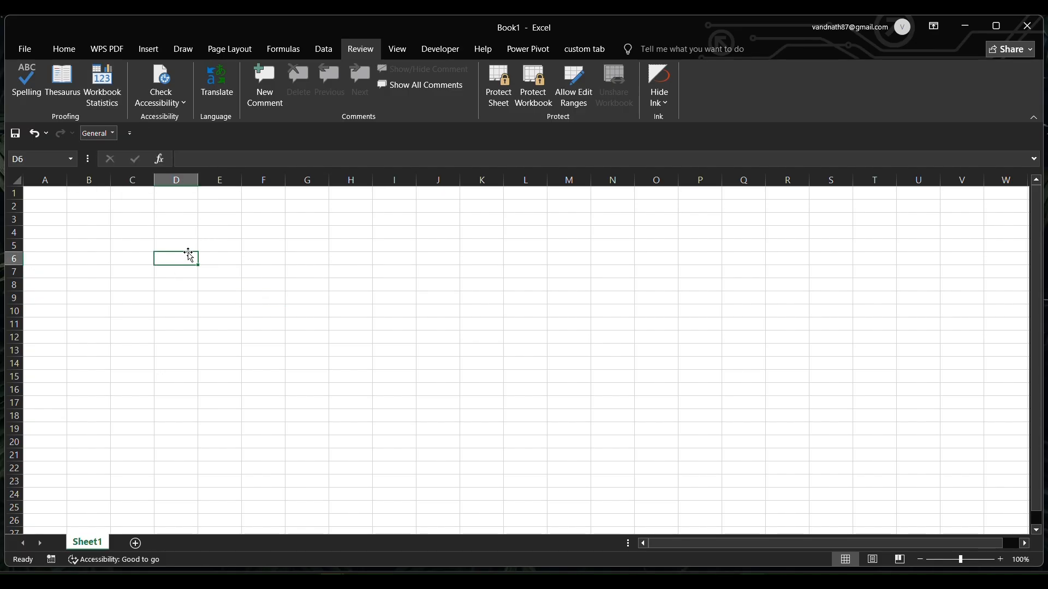
double_click(188, 255)
text(tanishq)
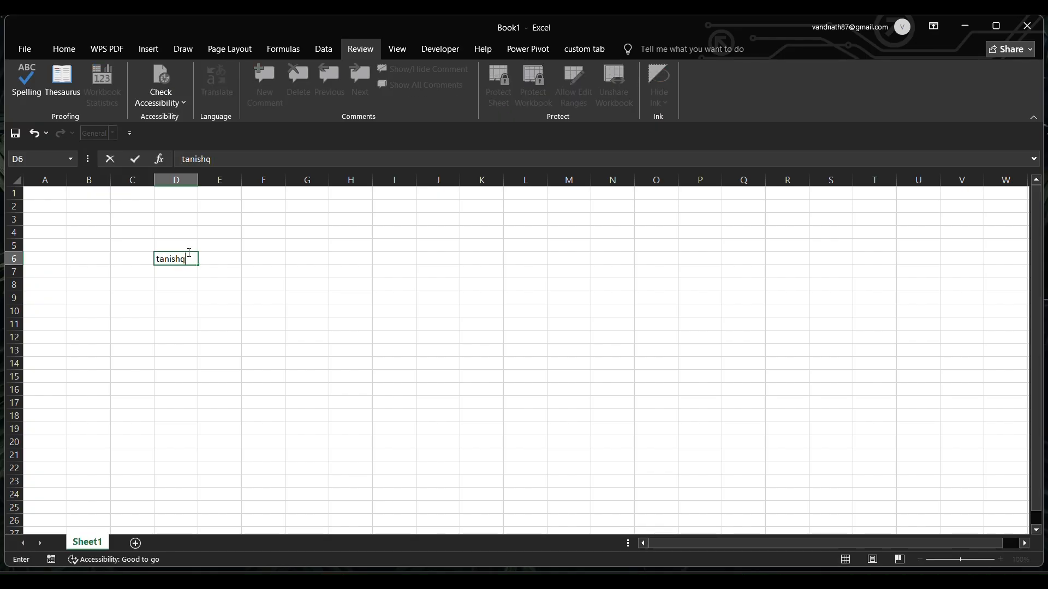
key(Return)
text(ti)
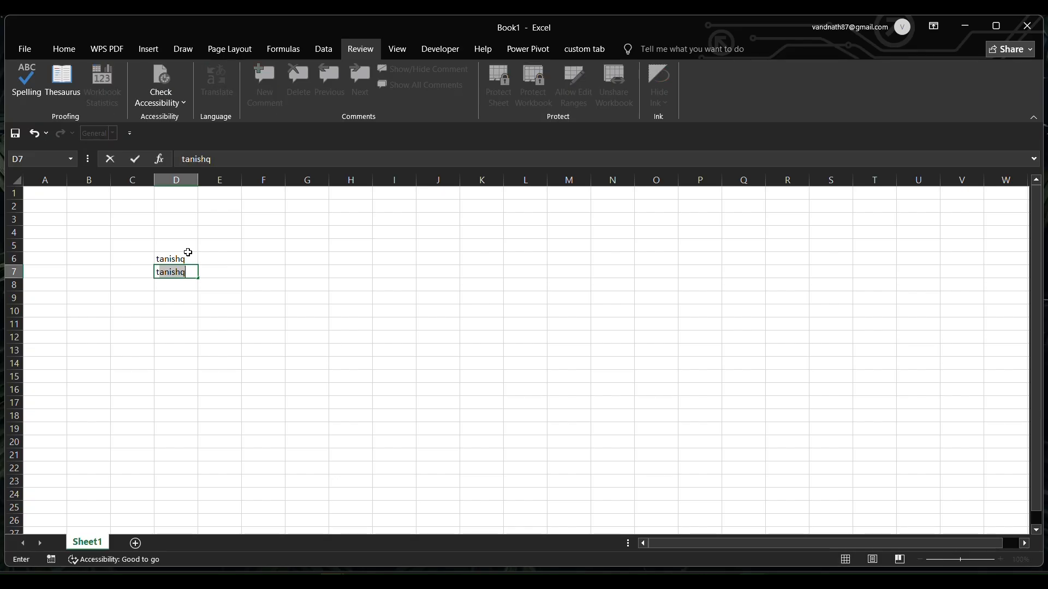
text(wari)
click(316, 292)
Step: Enter the numbers 2, 4, 5 and 8 in cells G3 through G6
click(297, 217)
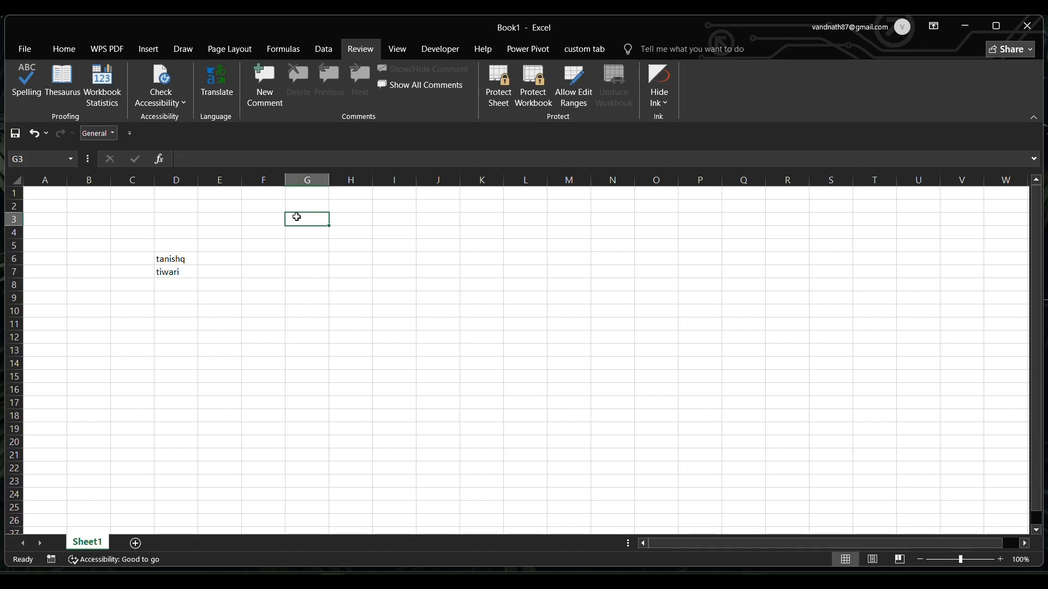
text(2)
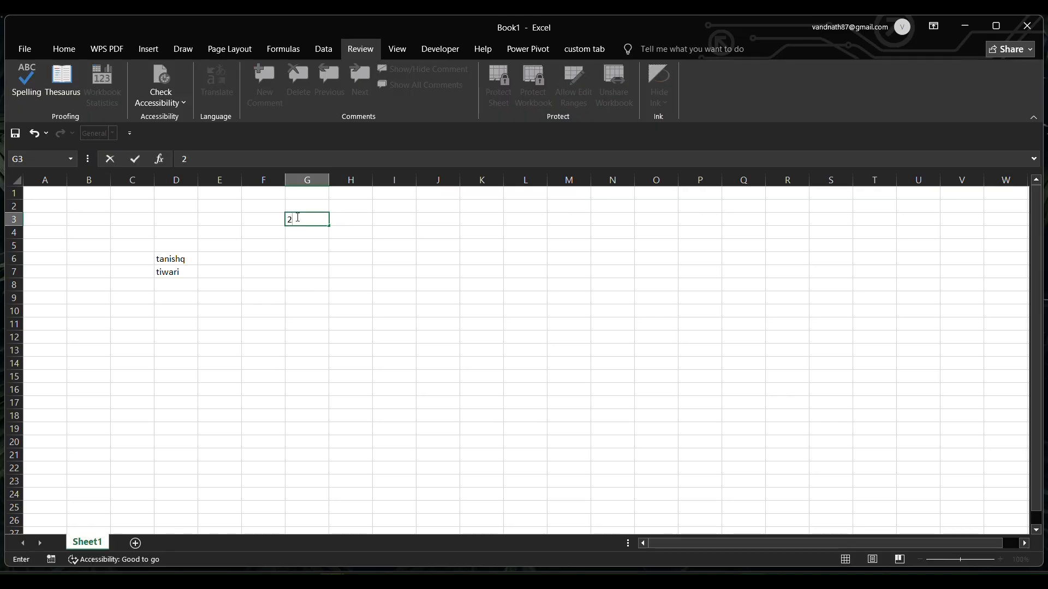
key(Return)
text(4)
key(Return)
text(5)
key(Return)
text(8)
key(Return)
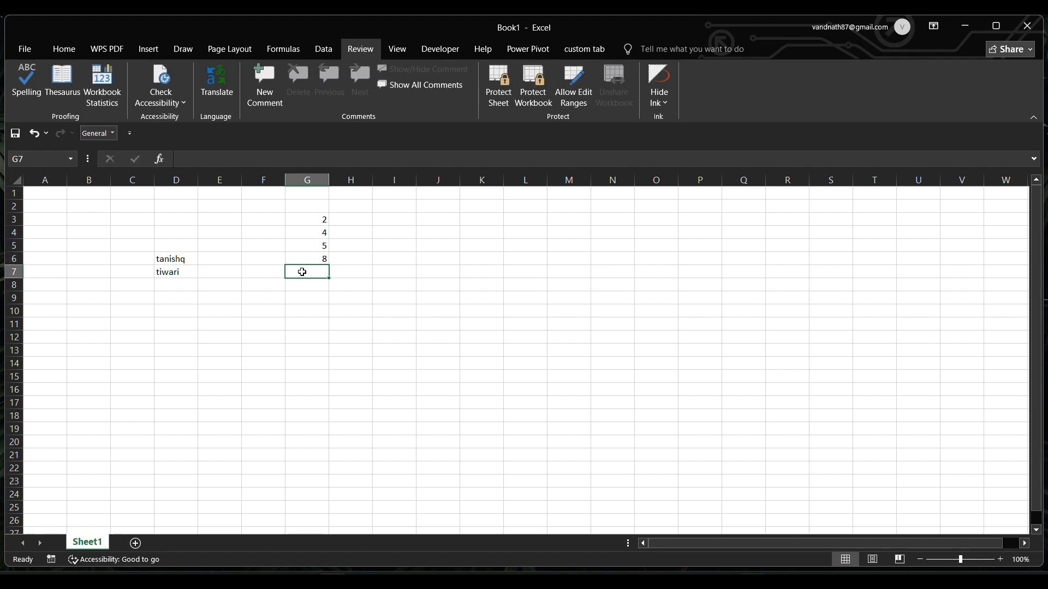
Step: Total G3:G6 in cell G7 using AutoSum
click(58, 46)
click(791, 83)
click(787, 67)
click(787, 67)
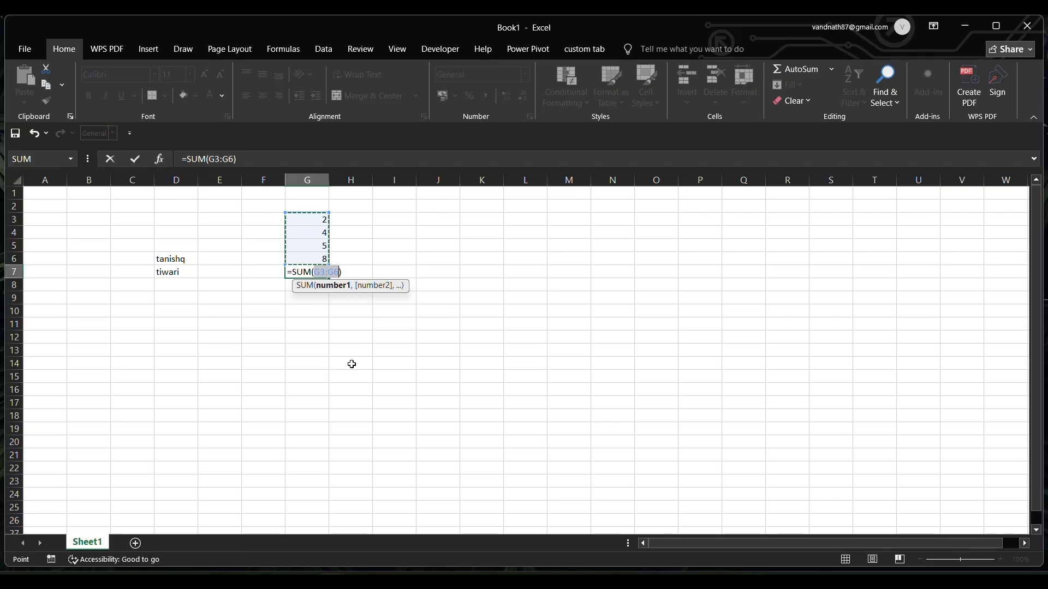
key(Return)
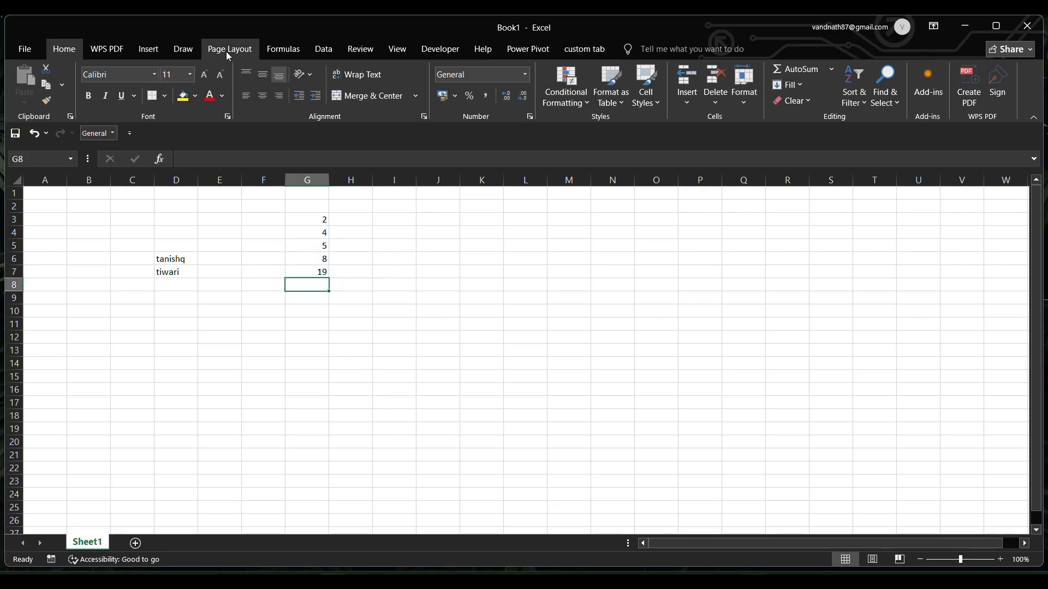
Step: View the workbook statistics, then open and dismiss the Check Accessibility options
click(360, 55)
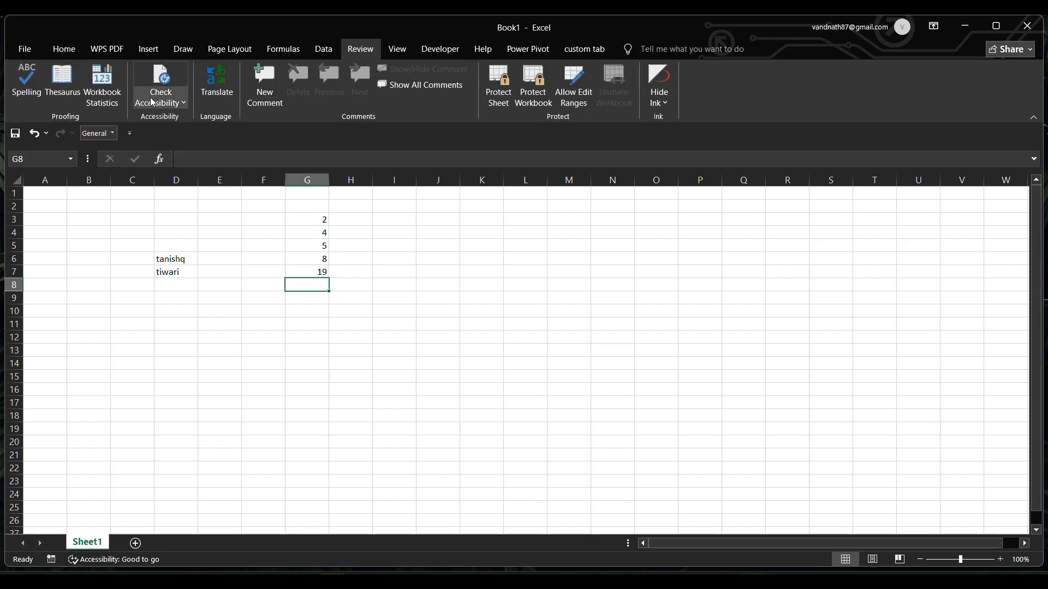
click(102, 88)
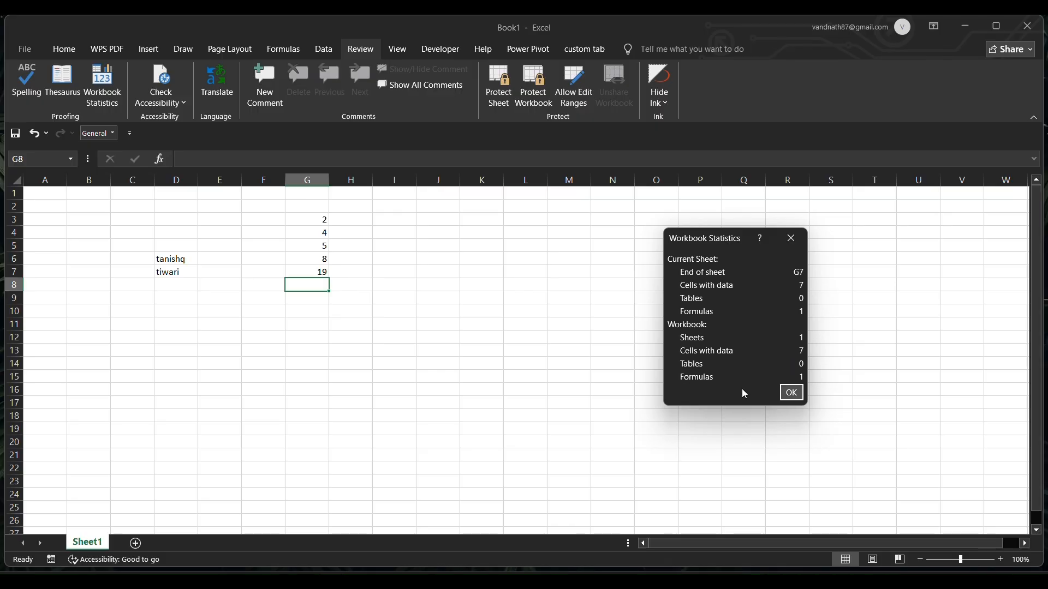
click(792, 393)
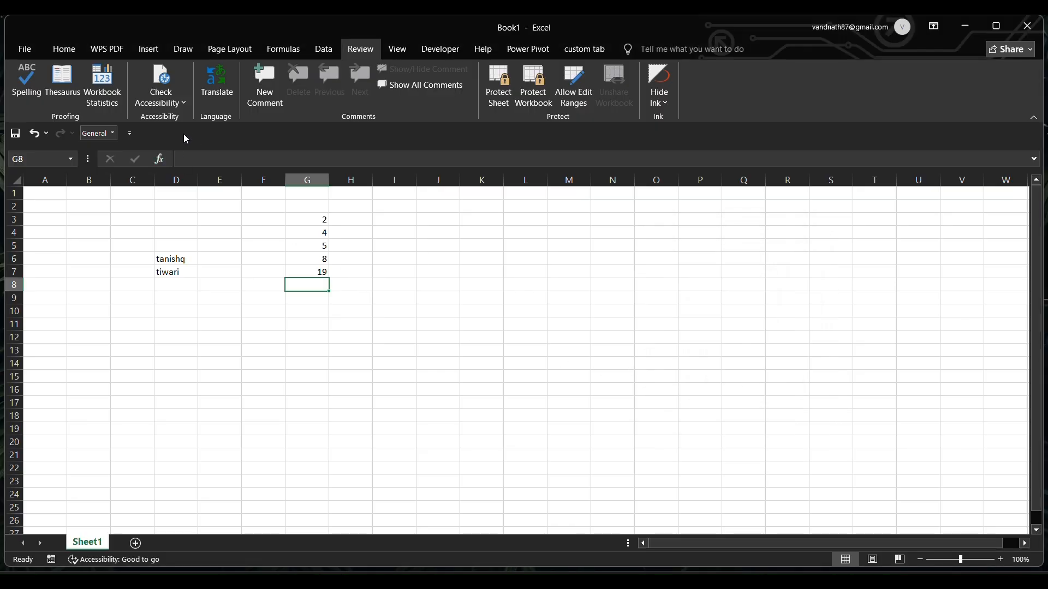
click(184, 103)
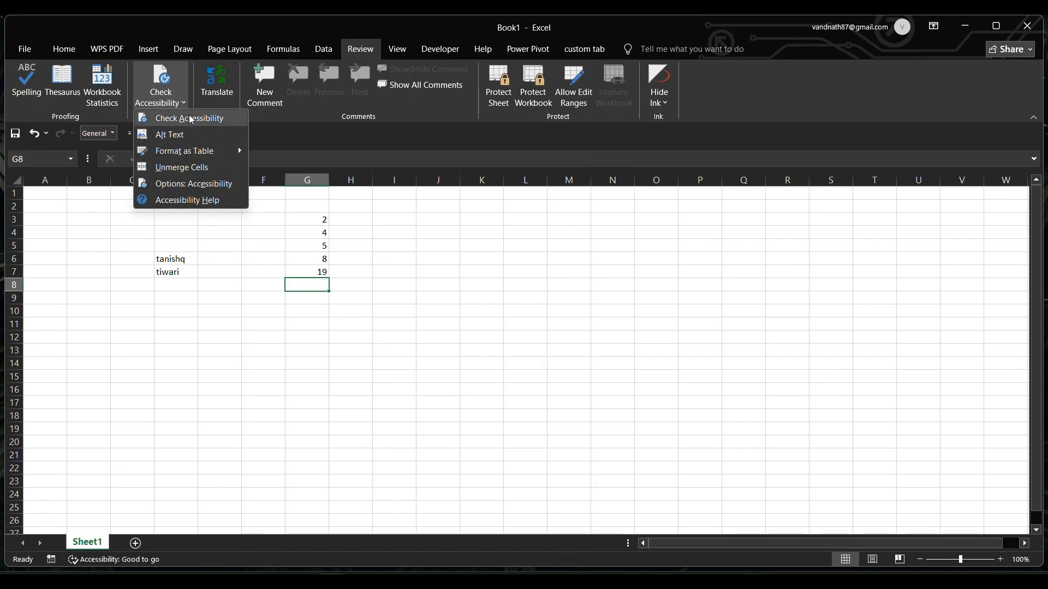
click(428, 248)
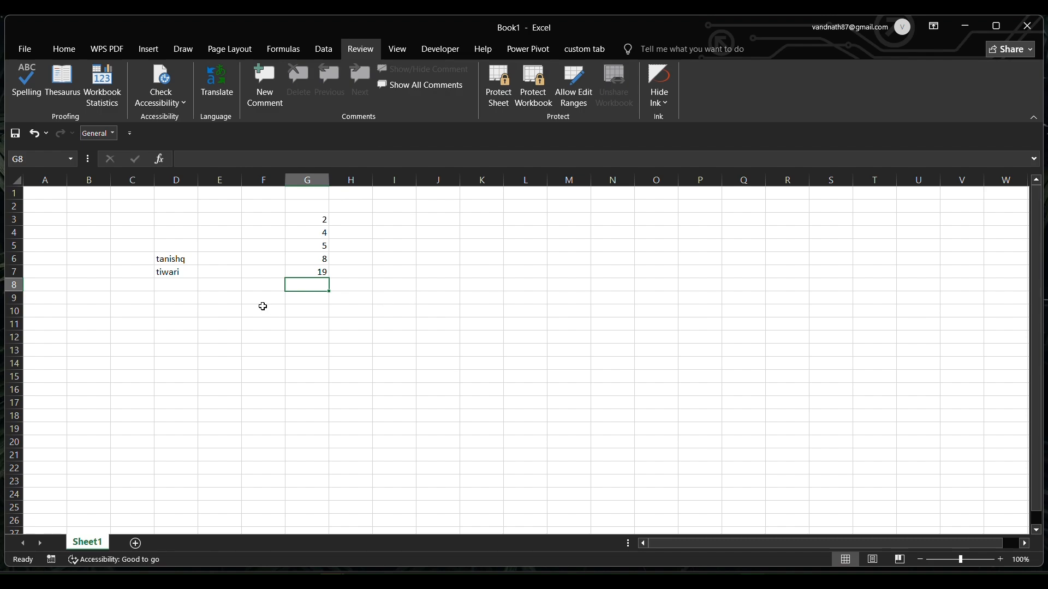
Step: Add a comment reading my surname to cell D7
click(164, 276)
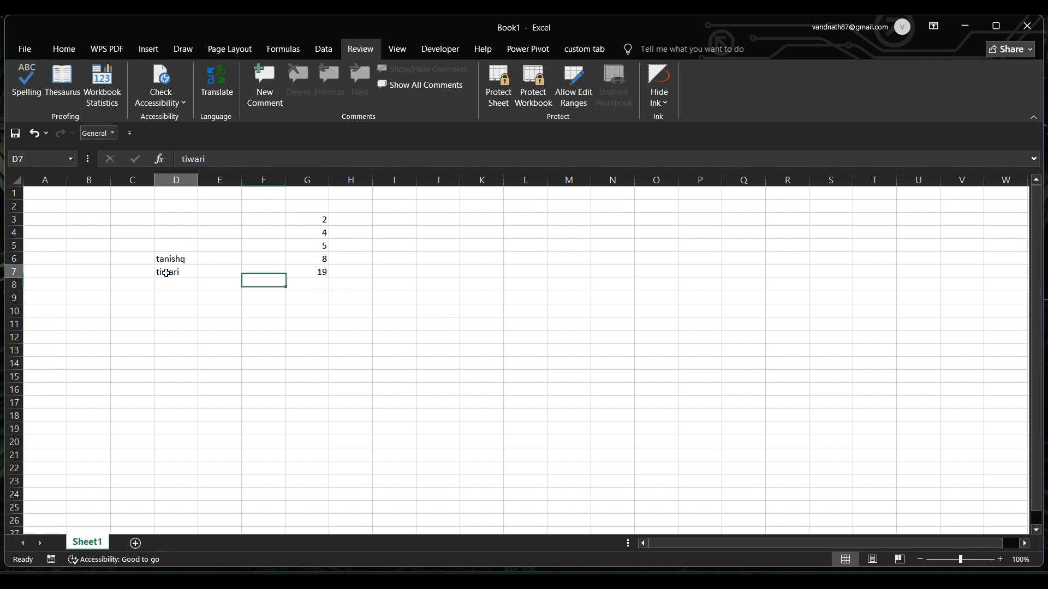
click(265, 72)
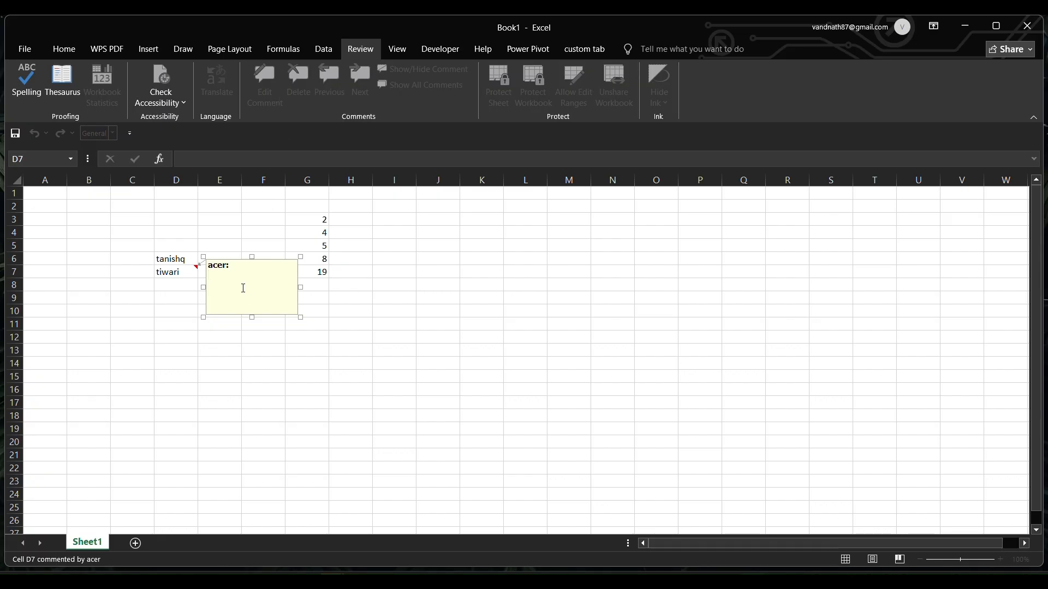
text(my surname)
click(322, 306)
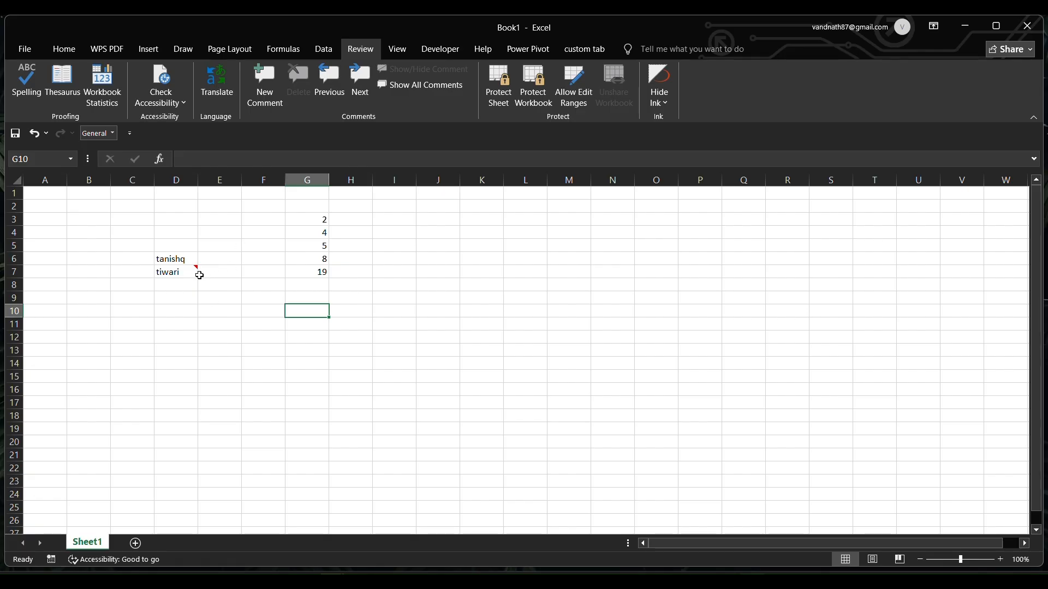
mouse_move(195, 266)
click(33, 50)
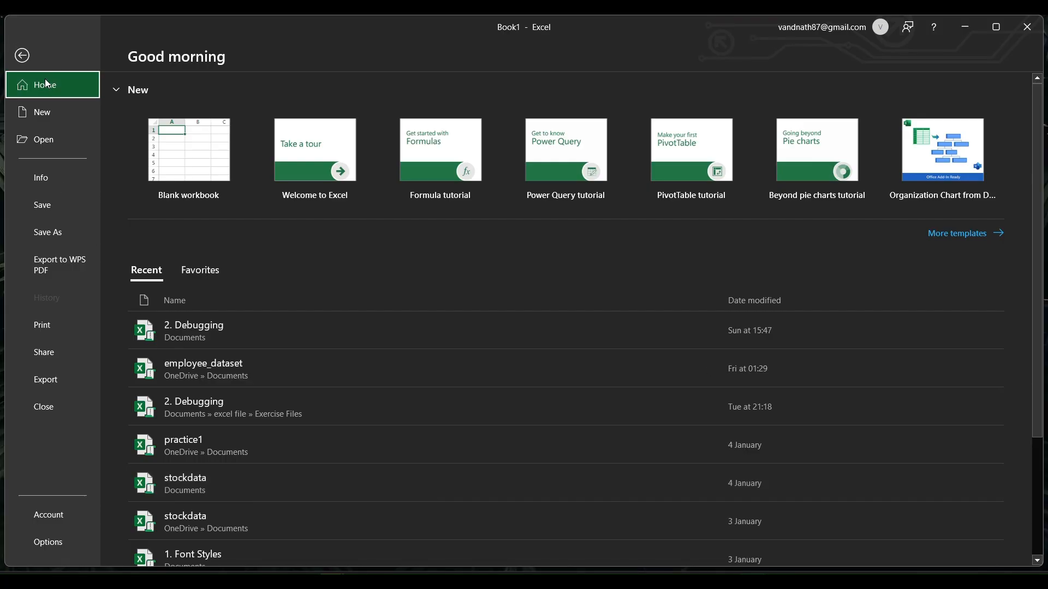
click(23, 57)
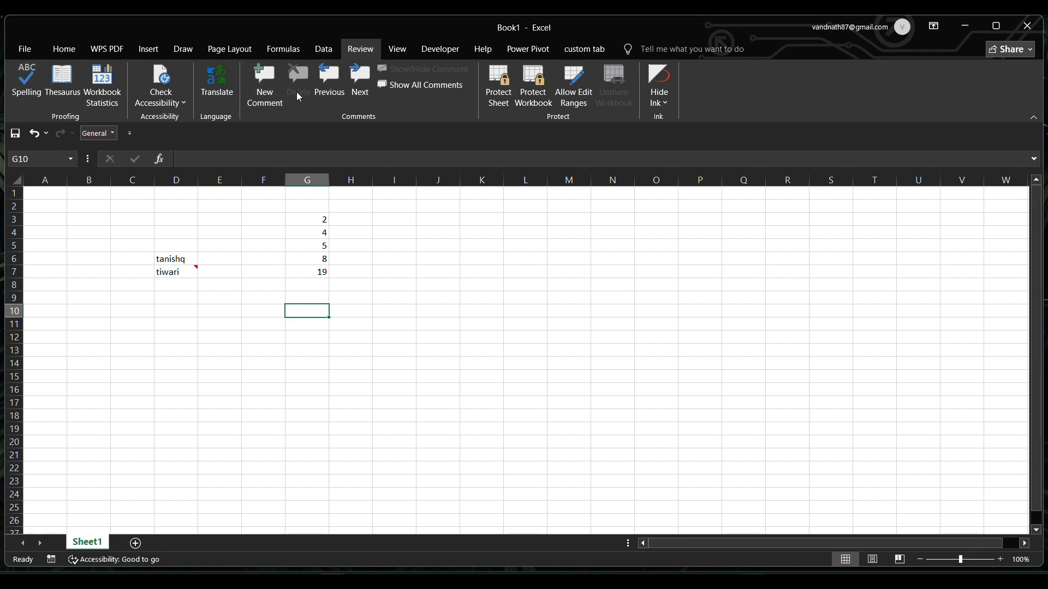
Step: Delete the comment from cell D7
click(195, 271)
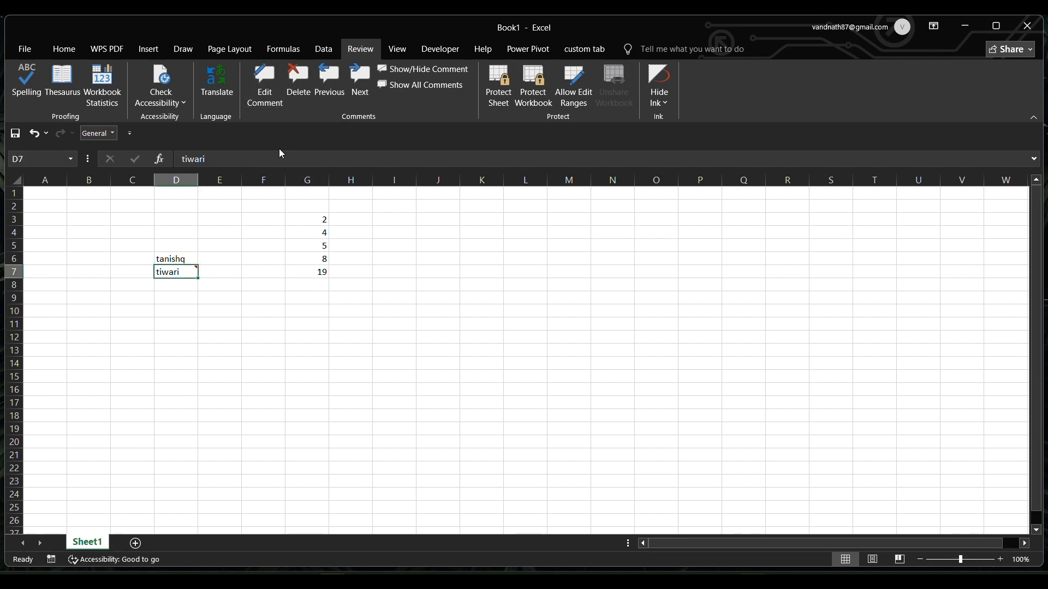
click(299, 85)
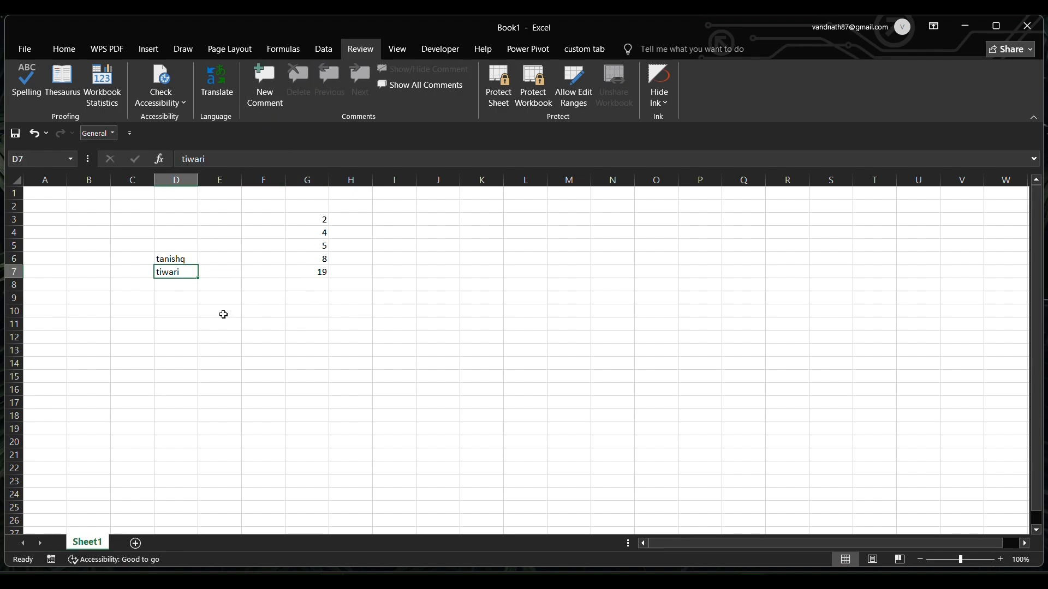
key(Down)
key(Down)
key(Down)
key(Down)
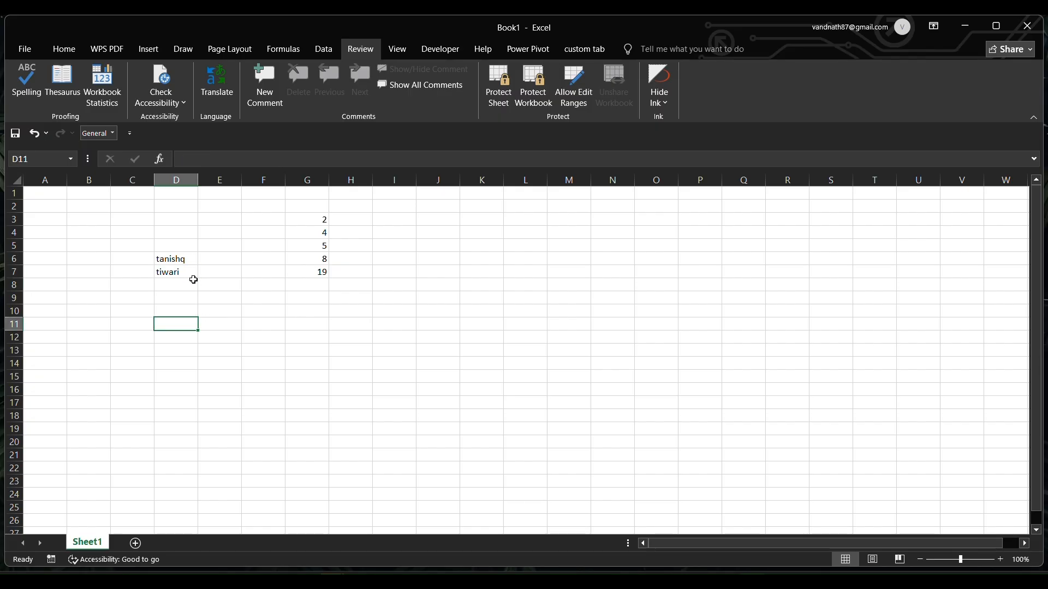
click(192, 281)
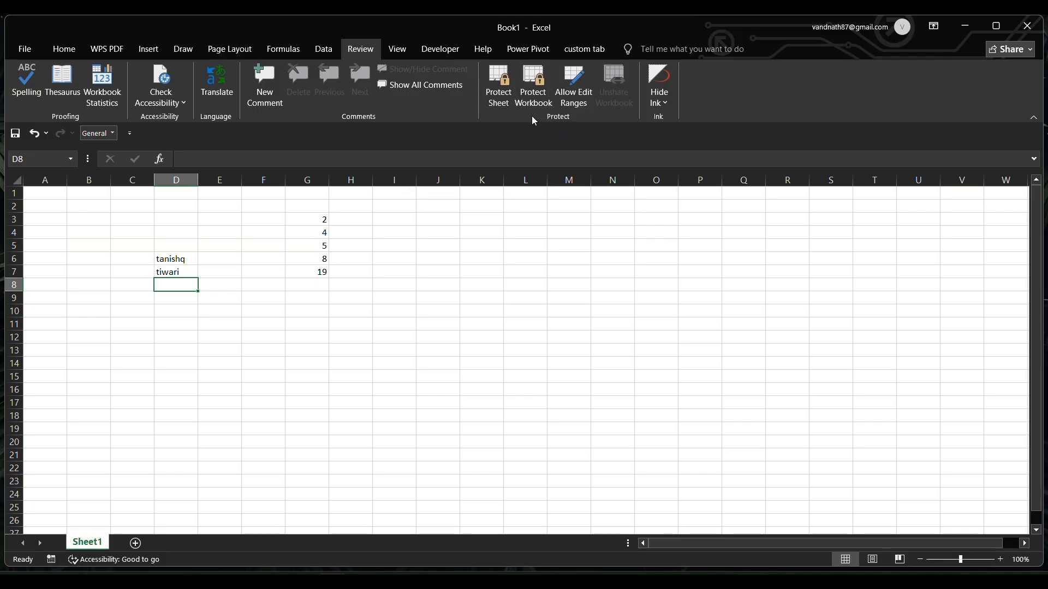
Step: Open the Allow Users to Edit Ranges dialog, close it without changes, and switch to the View tab
click(513, 95)
click(575, 84)
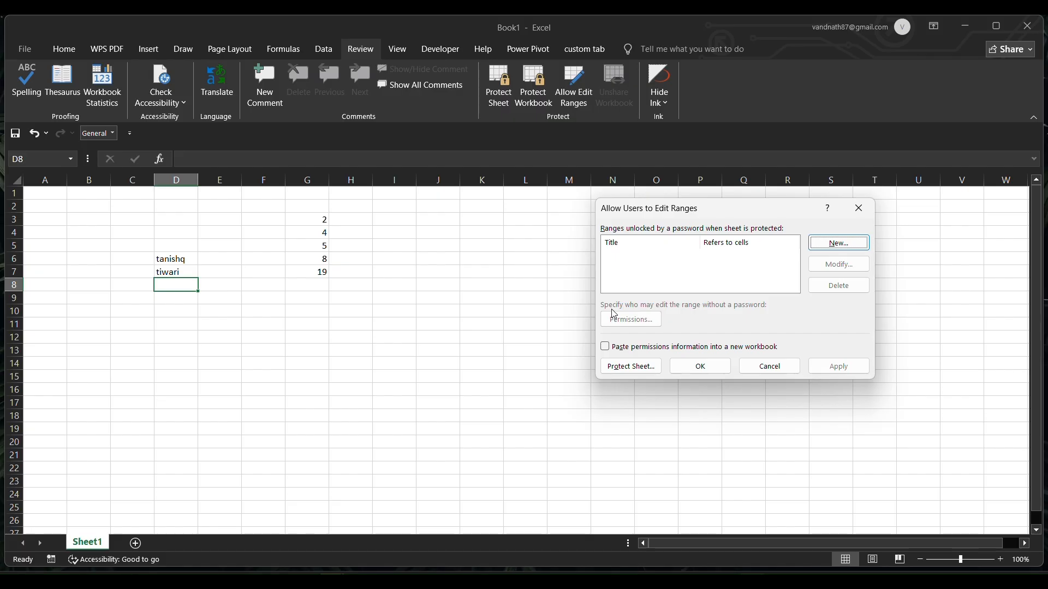
key(XF86MonBrightnessUp)
click(857, 210)
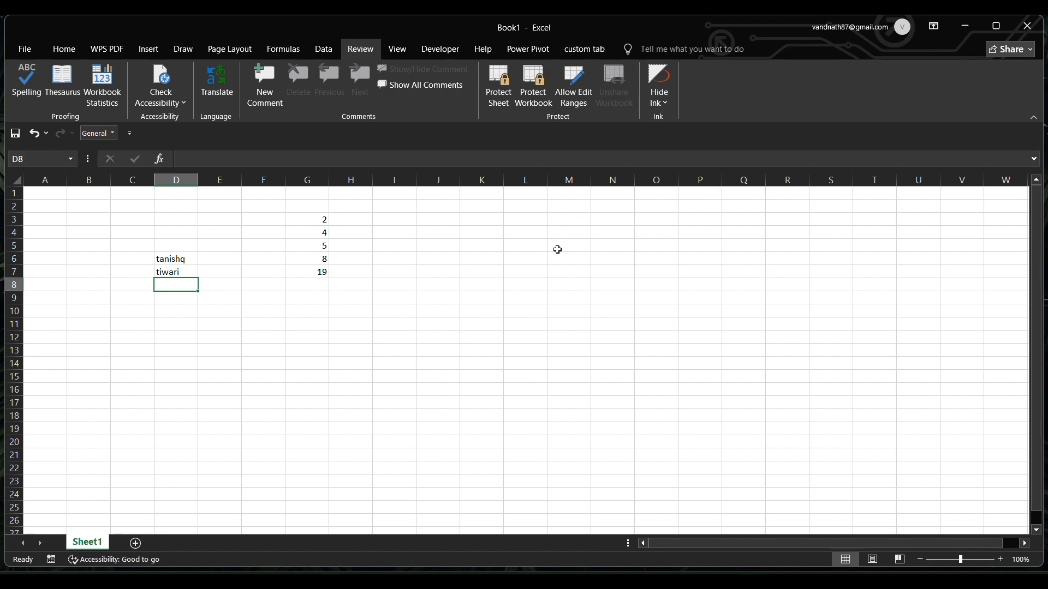
click(399, 49)
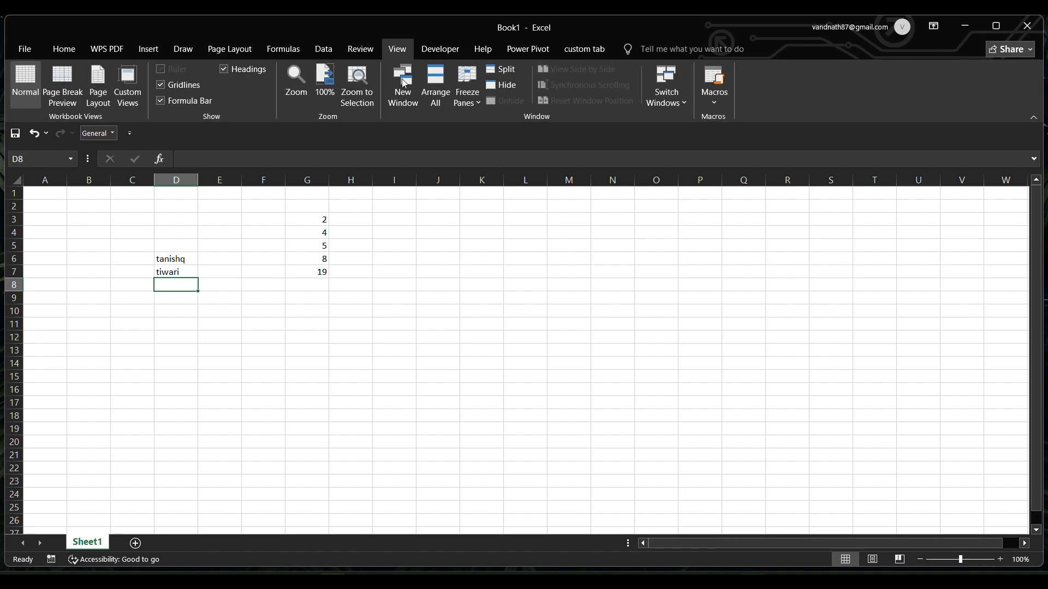